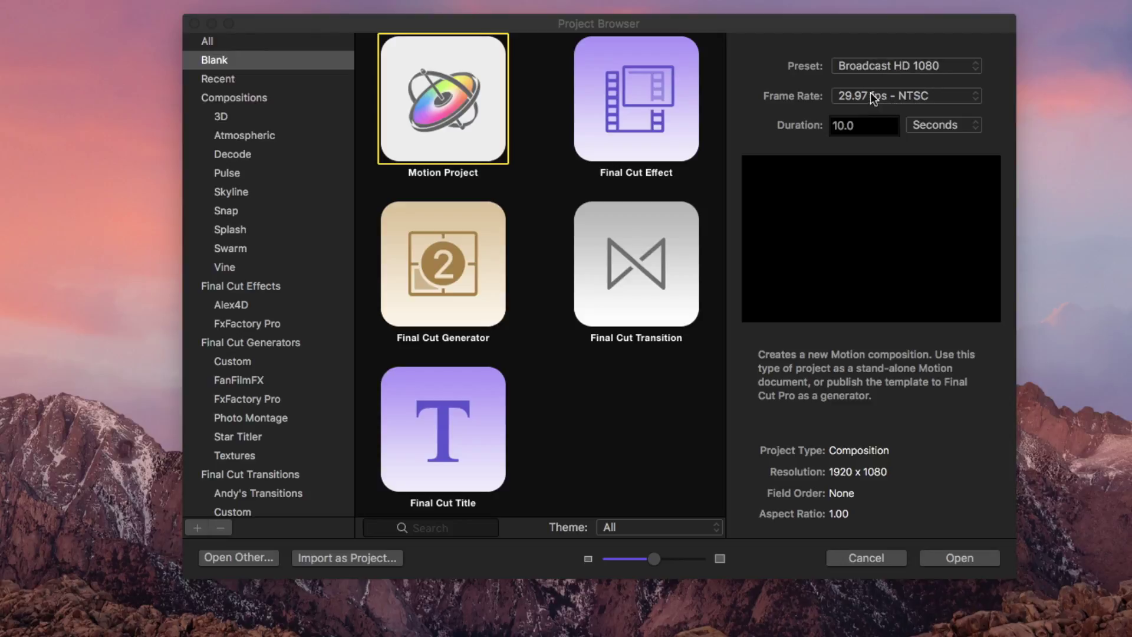
Step: Change the new project's duration from 10 to 30 seconds and create the project
click(856, 125)
double_click(856, 125)
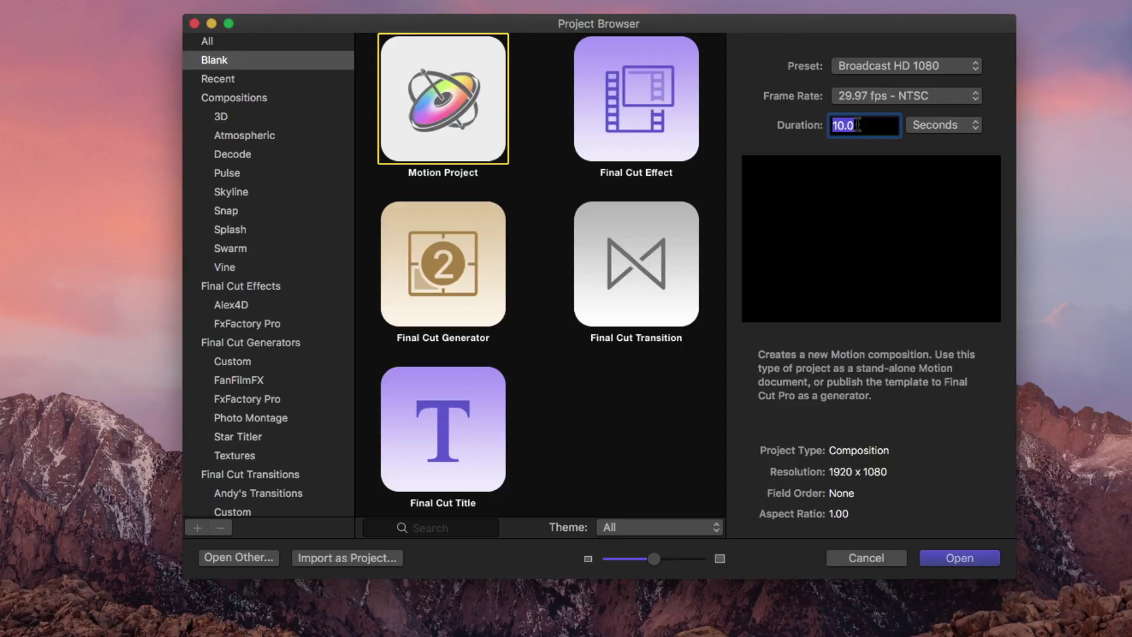
text(30.)
key(Return)
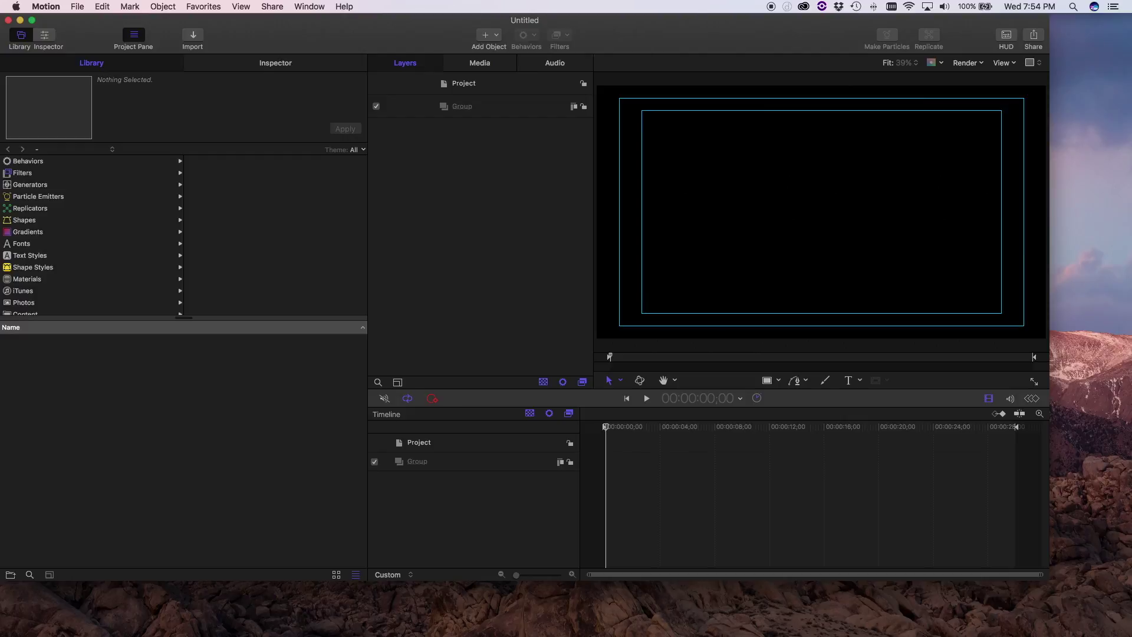
Step: Add a text layer on the canvas reading 'What you see, is what you get.'
key(t)
click(693, 194)
text(What)
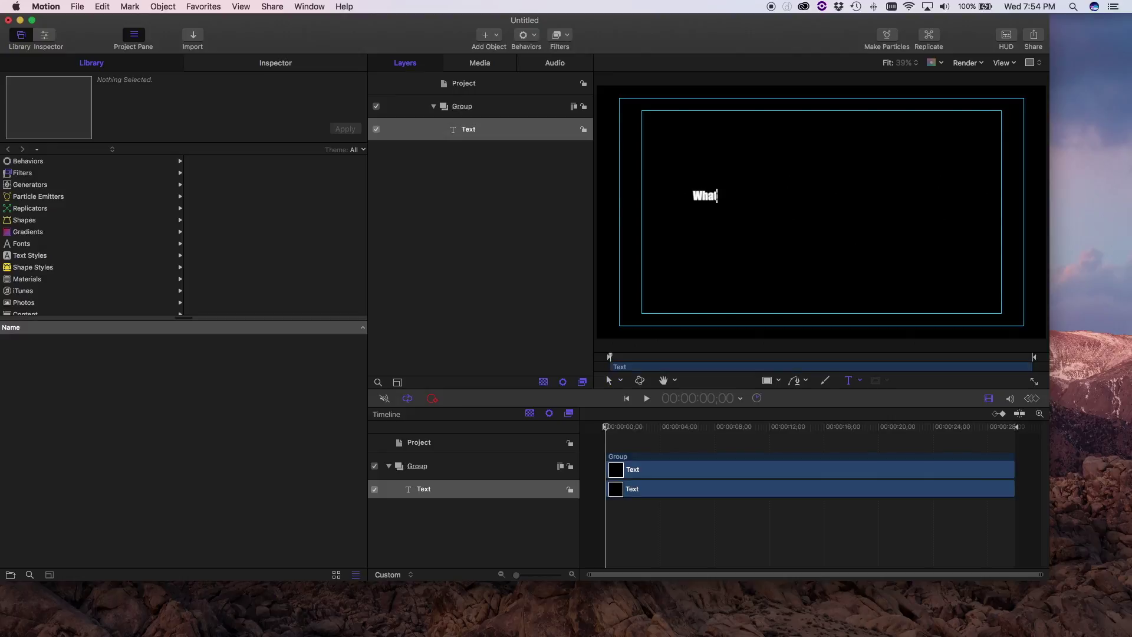
text( you see, is what you get.)
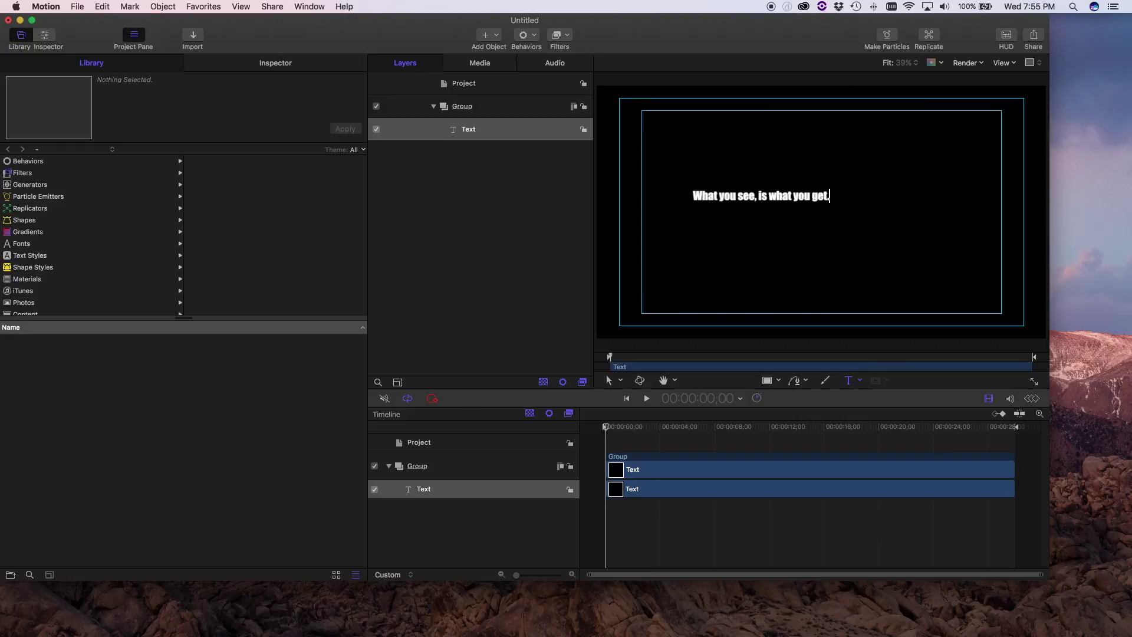
key(Escape)
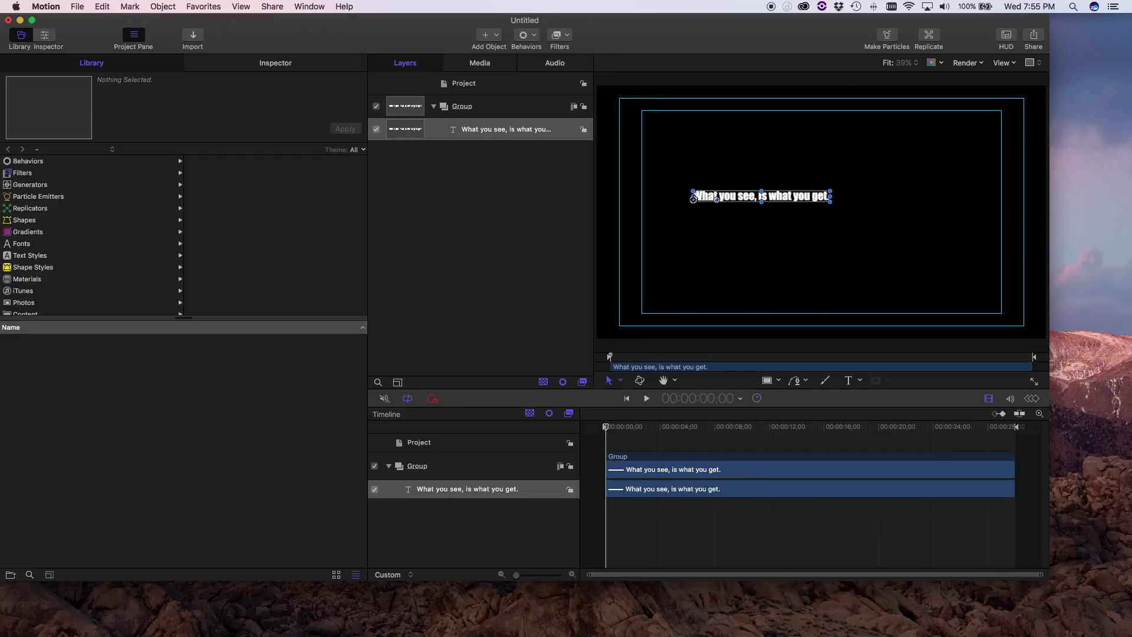
Step: In the text HUD, enlarge the phrase to size 70 and set its font to Janda Safe and Sound
key(F7)
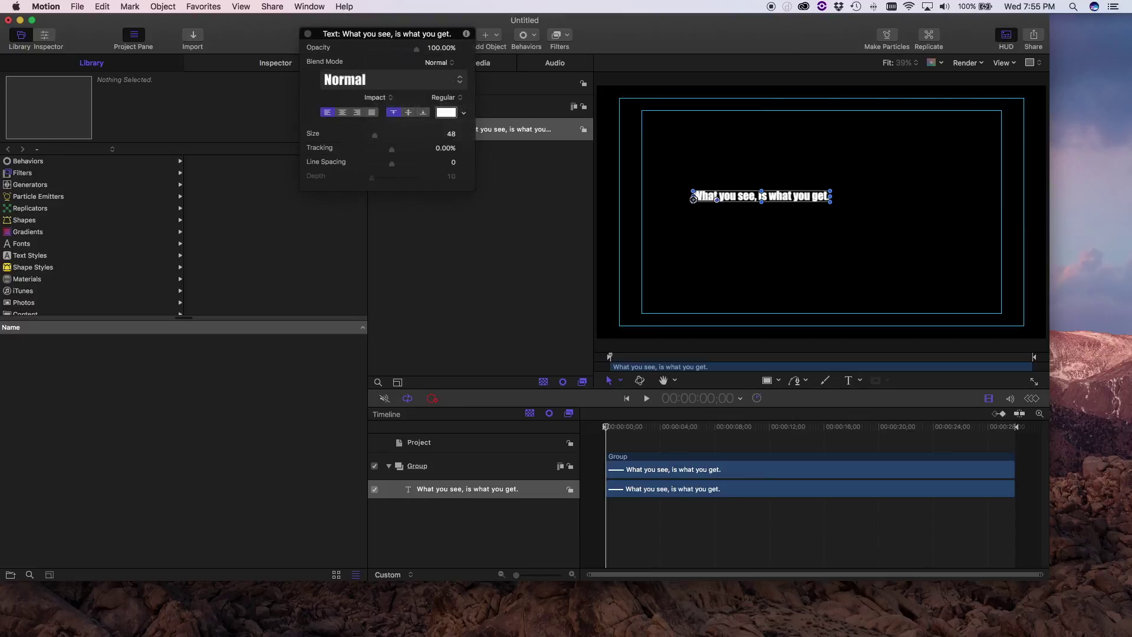
drag(366, 34, 465, 177)
drag(473, 278, 481, 278)
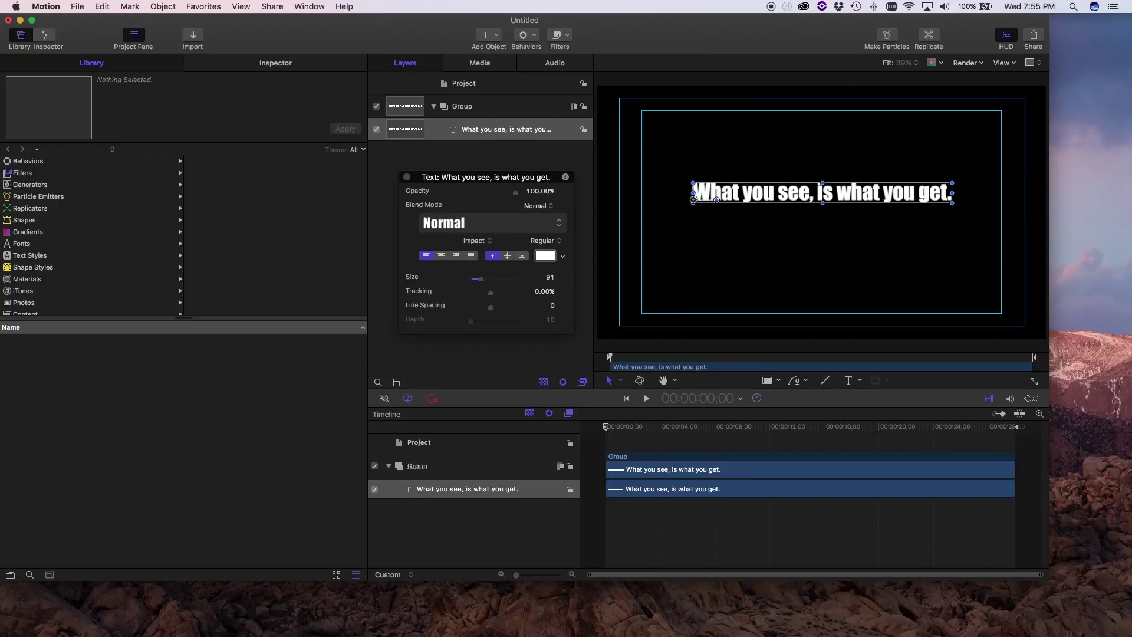
click(477, 240)
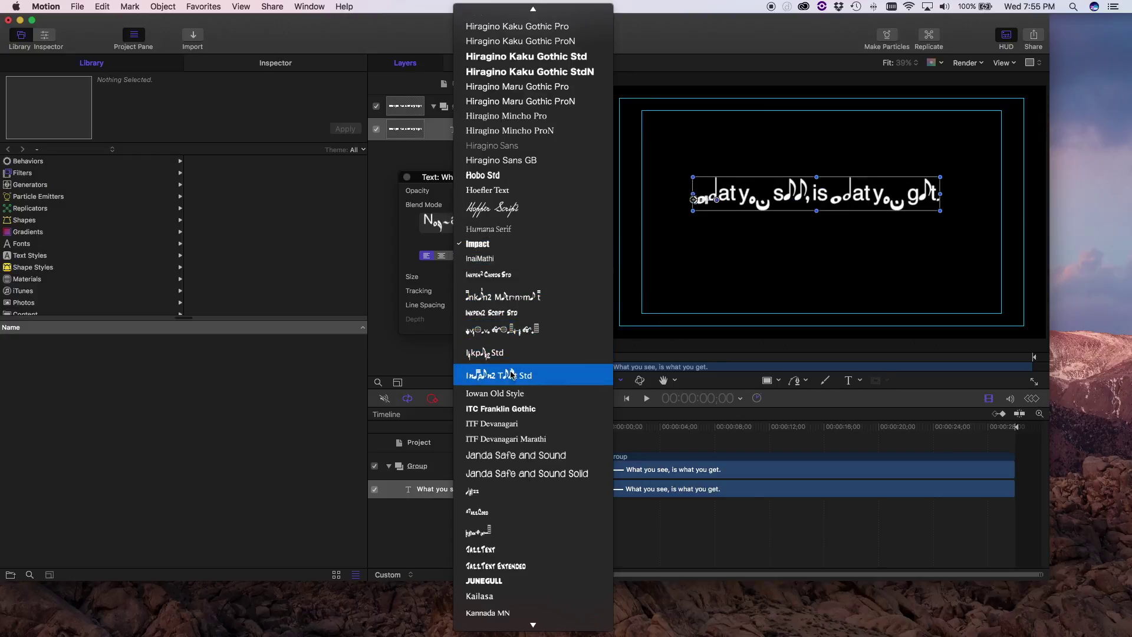
click(519, 455)
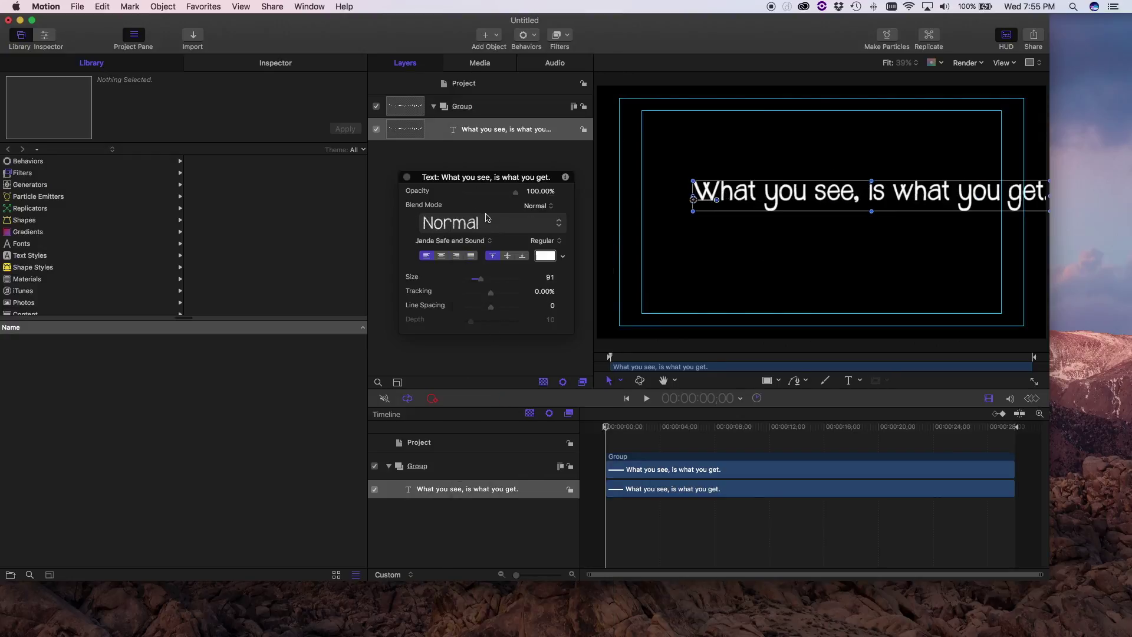
click(512, 231)
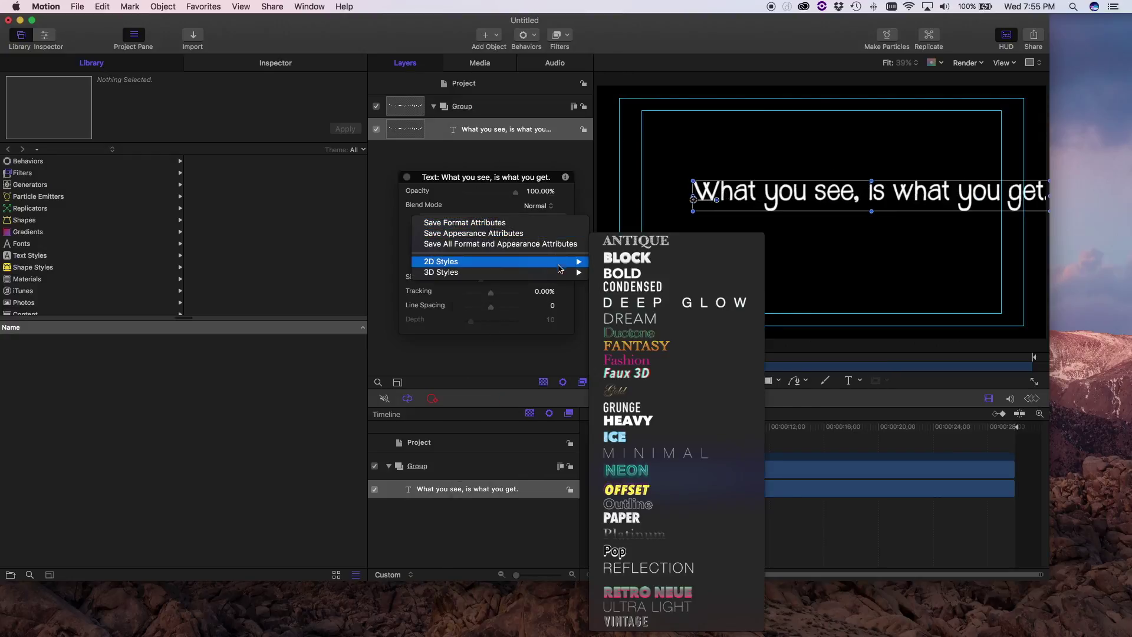
mouse_move(560, 274)
key(Escape)
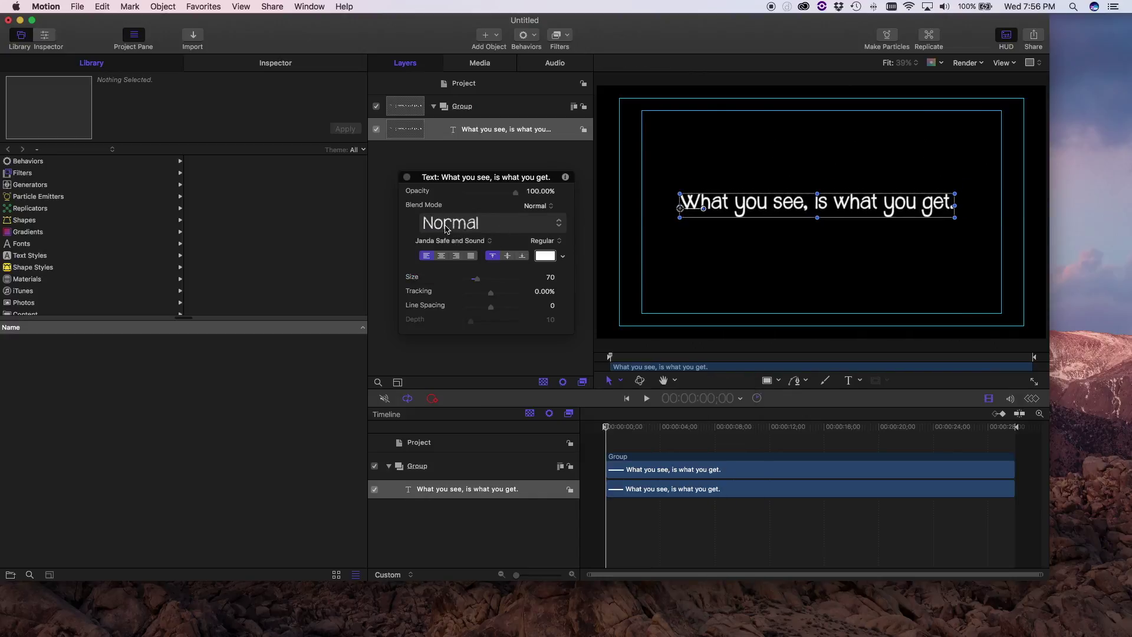
click(407, 177)
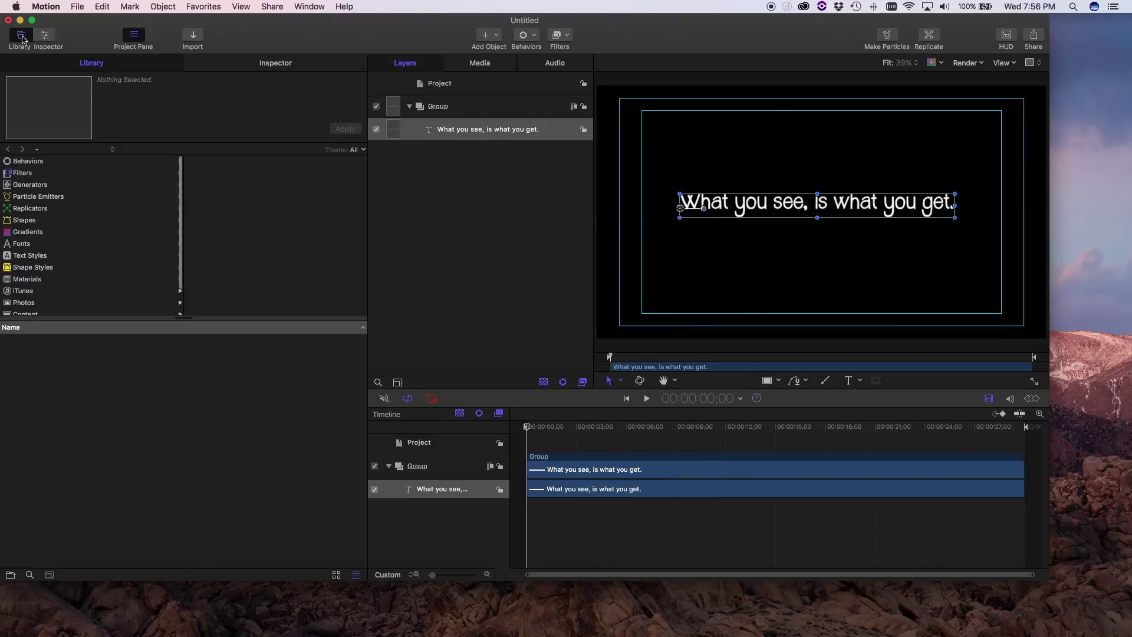
Step: Browse Library Behaviors > Text Sequence > Text-Basic and preview the Arrange In preset
click(44, 163)
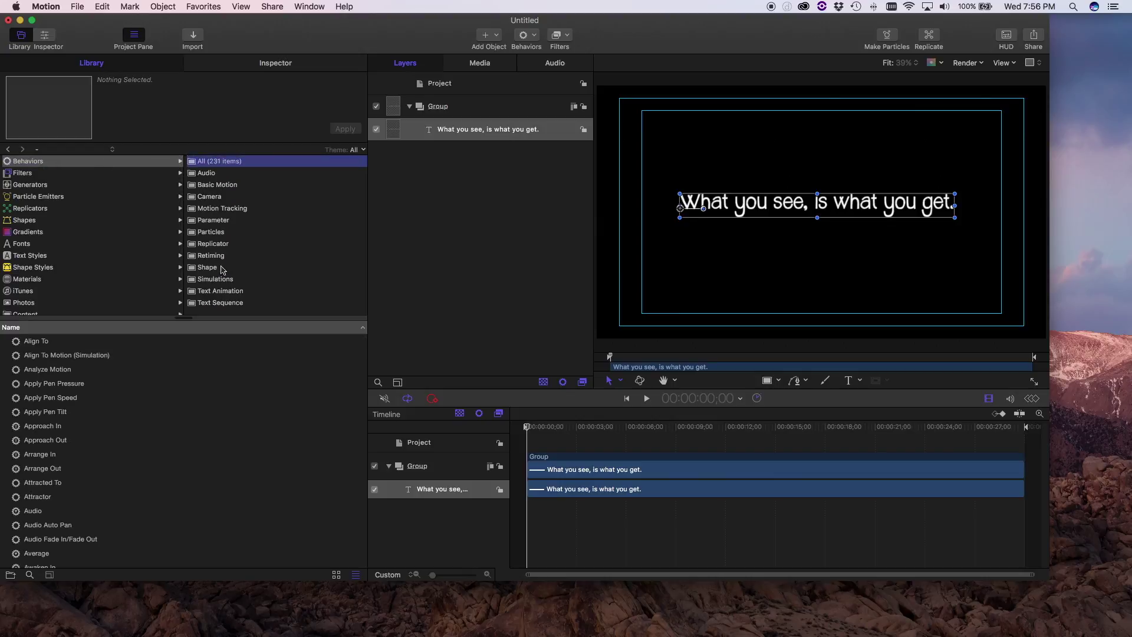
click(223, 293)
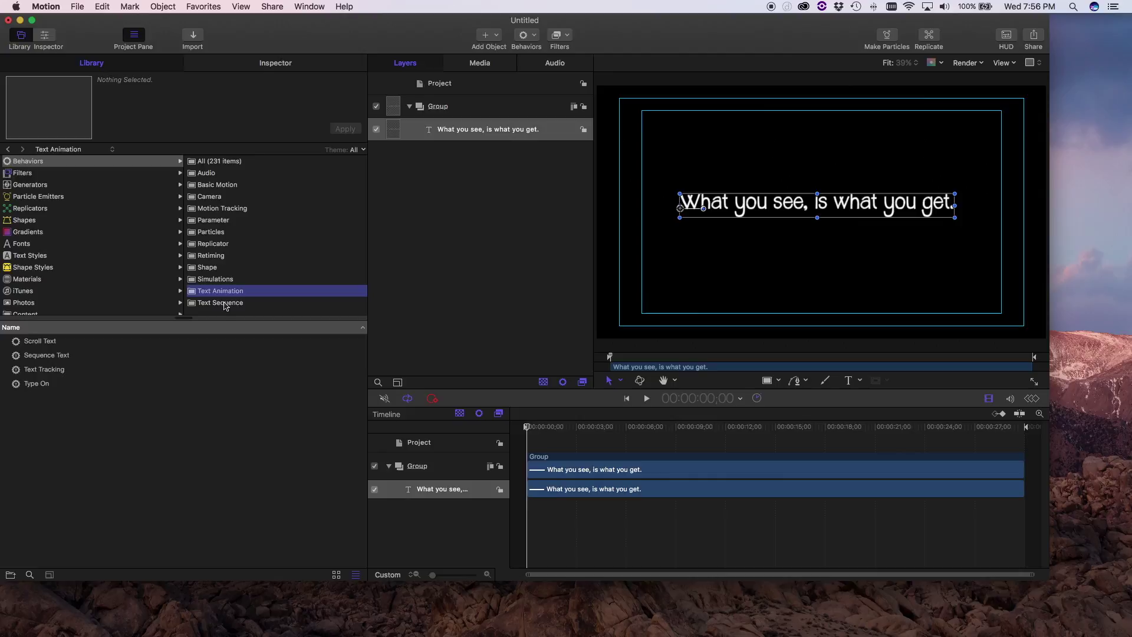
click(225, 304)
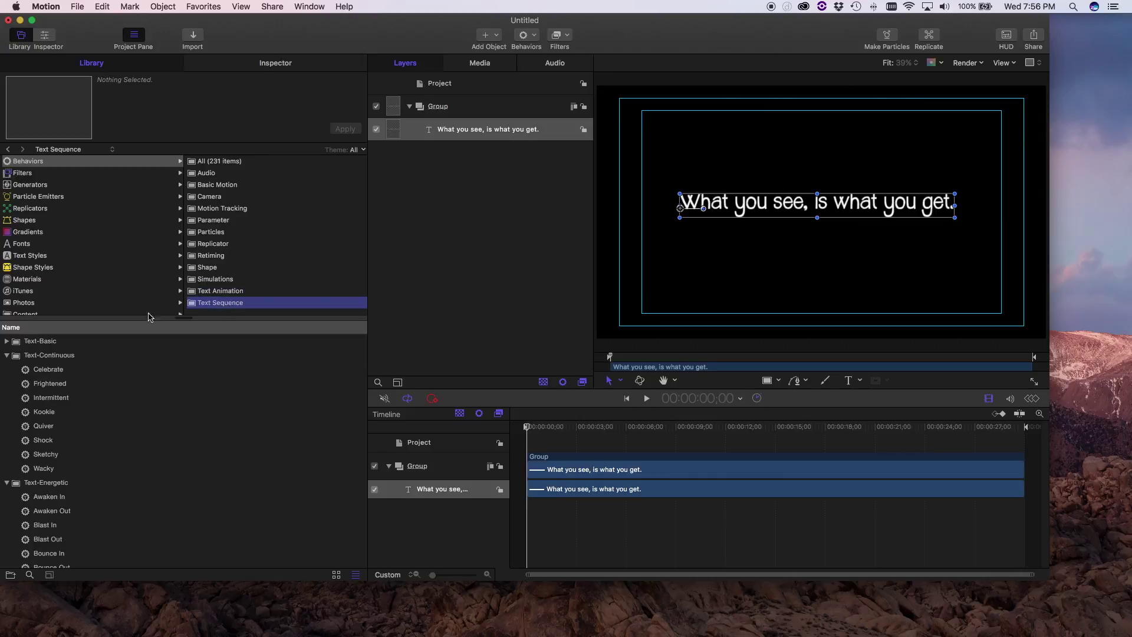
click(8, 346)
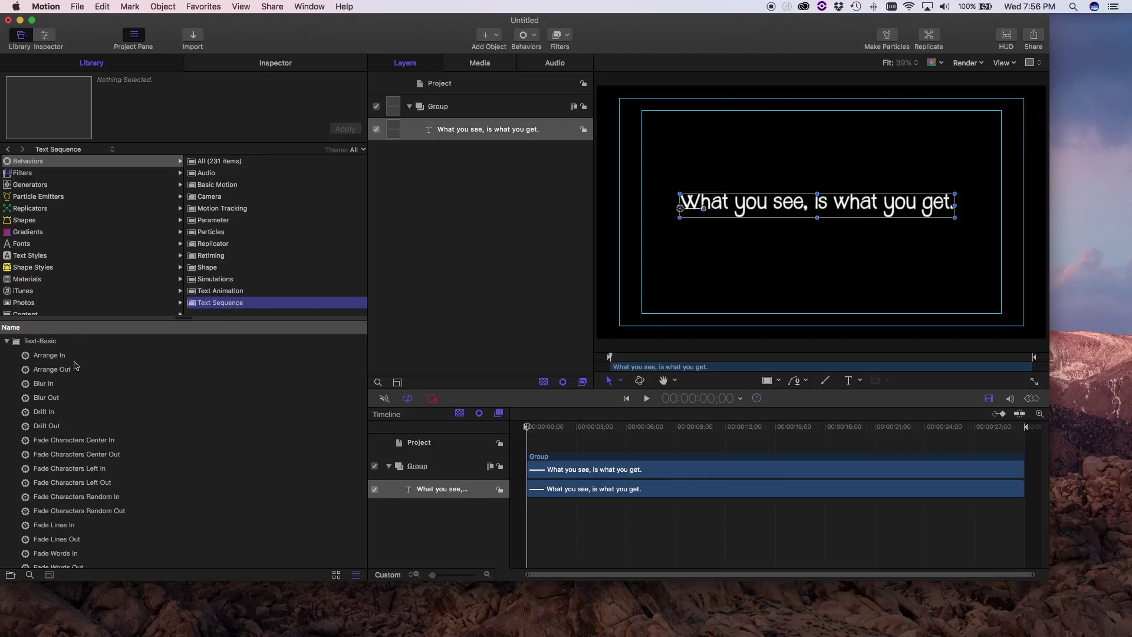
scroll(75, 364, down, 3)
scroll(75, 365, down, 10)
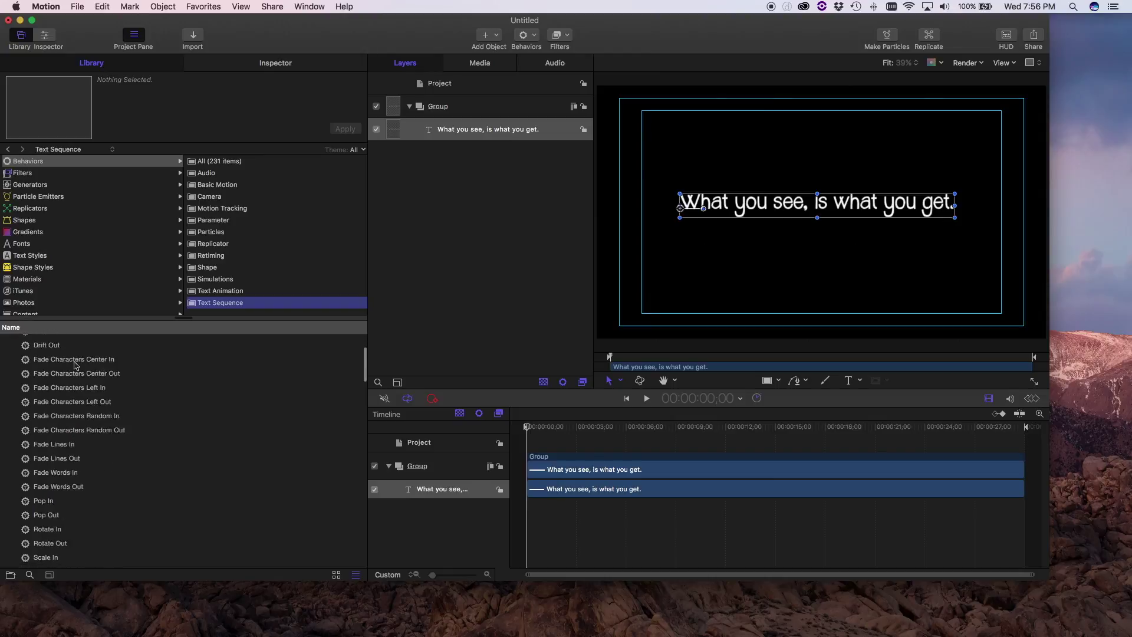
scroll(75, 366, up, 12)
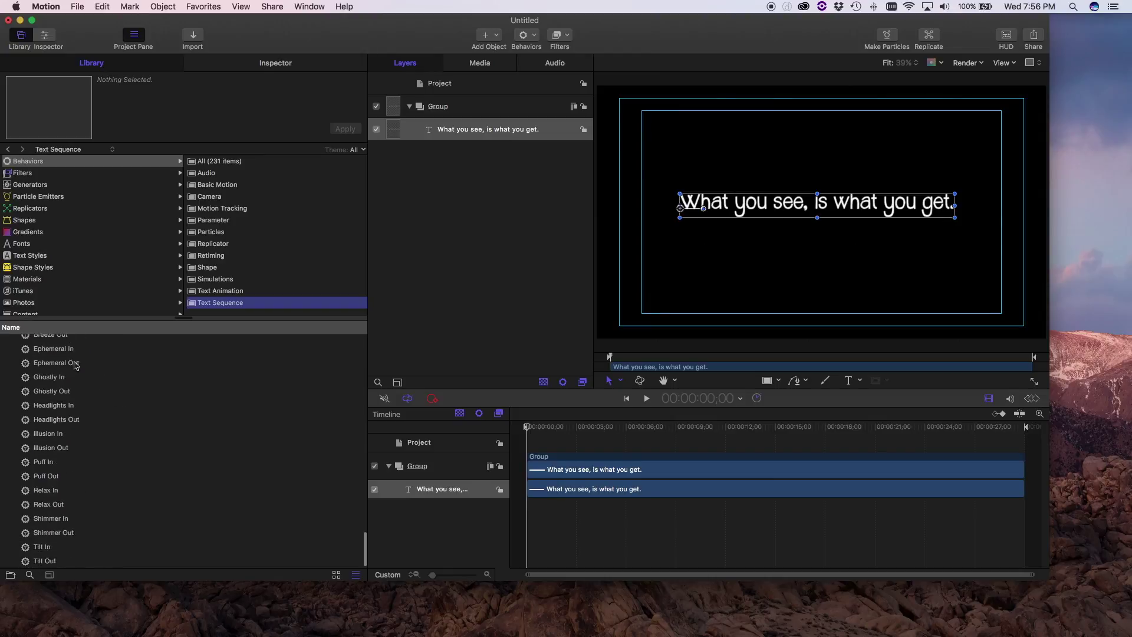
click(66, 356)
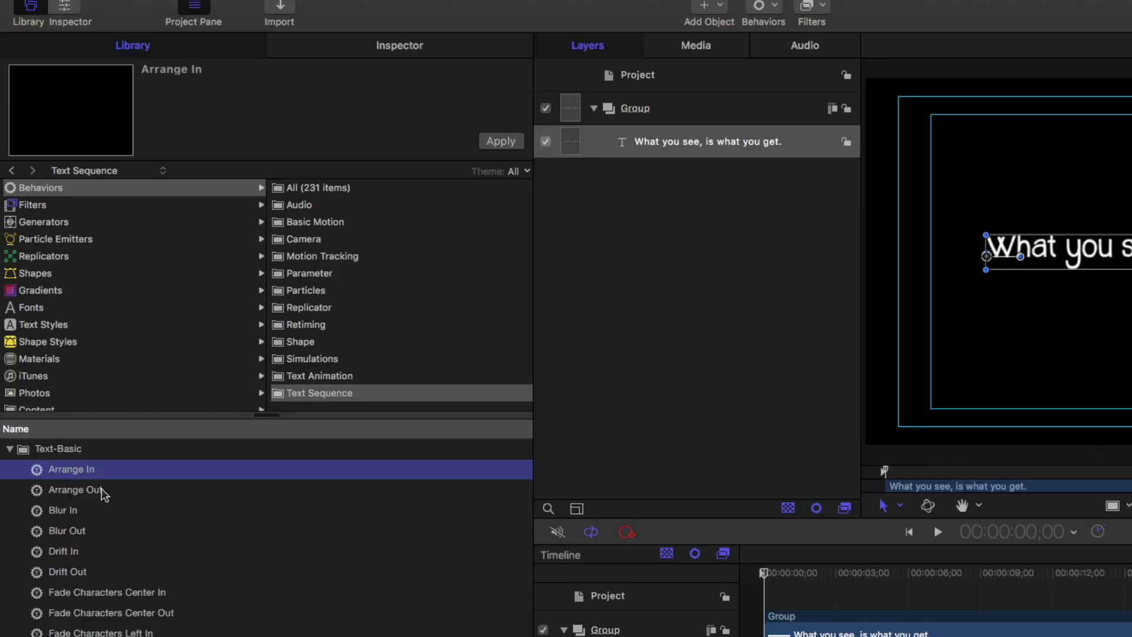
Step: Apply the Blur In behavior to the text layer and stretch its timeline bar slightly longer
click(105, 489)
click(90, 515)
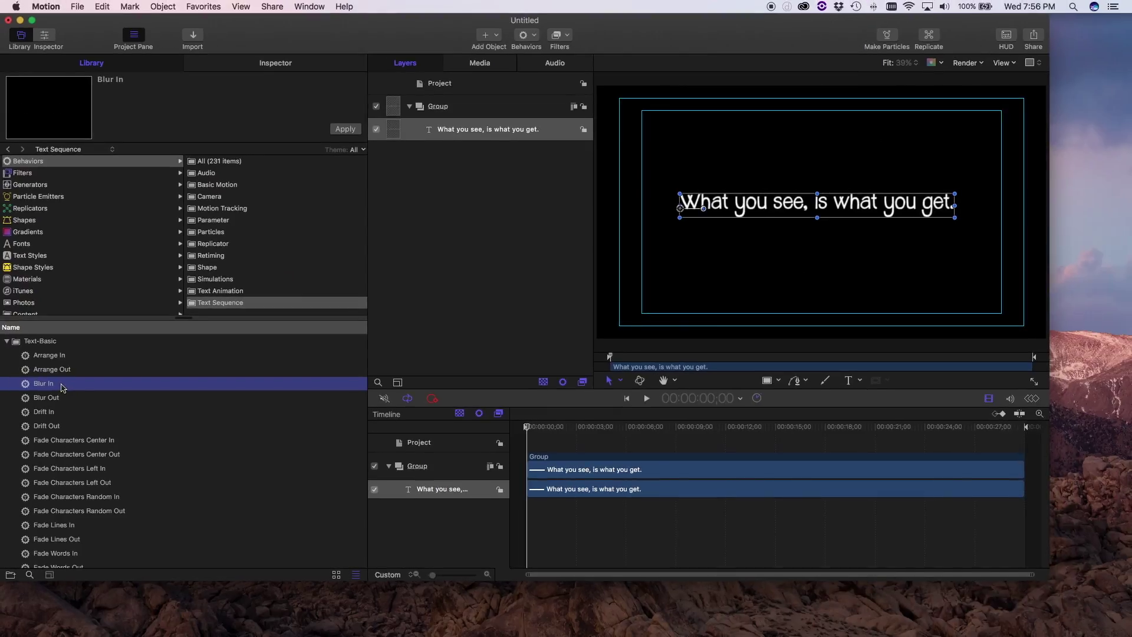
drag(89, 515, 709, 157)
drag(489, 138, 487, 139)
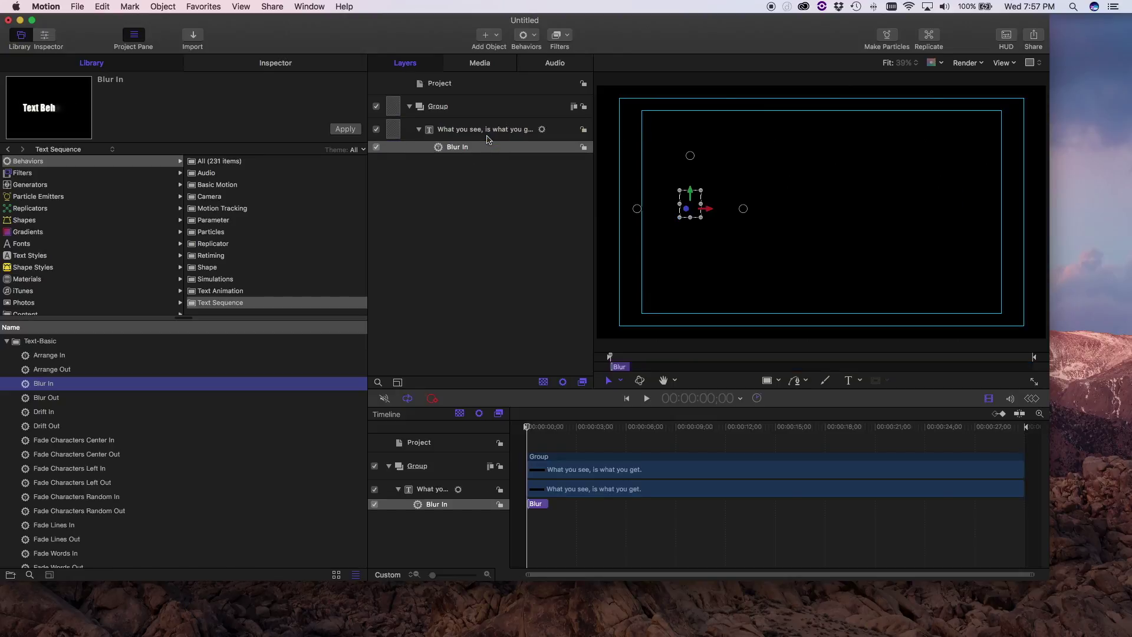
key(super+z)
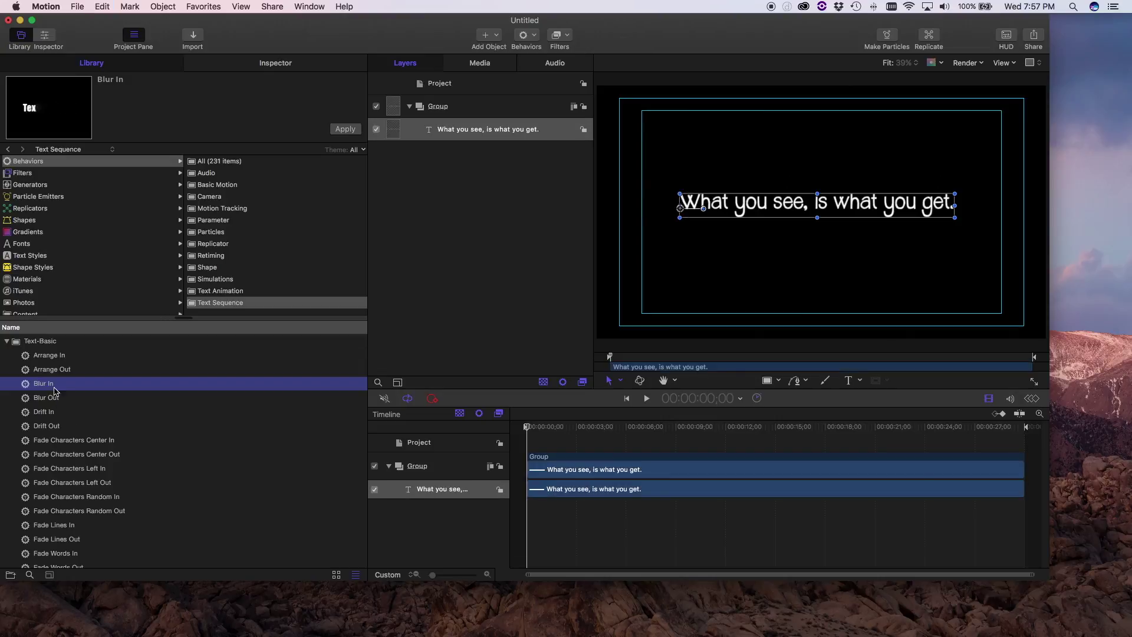
drag(57, 389, 457, 493)
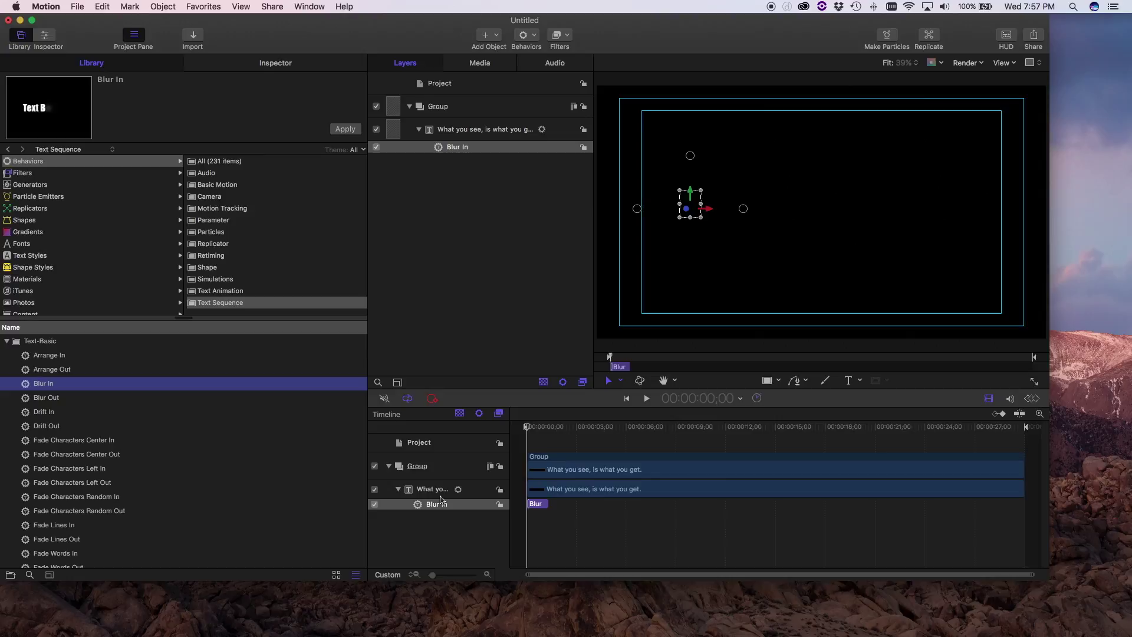
key(super+z)
drag(43, 385, 759, 210)
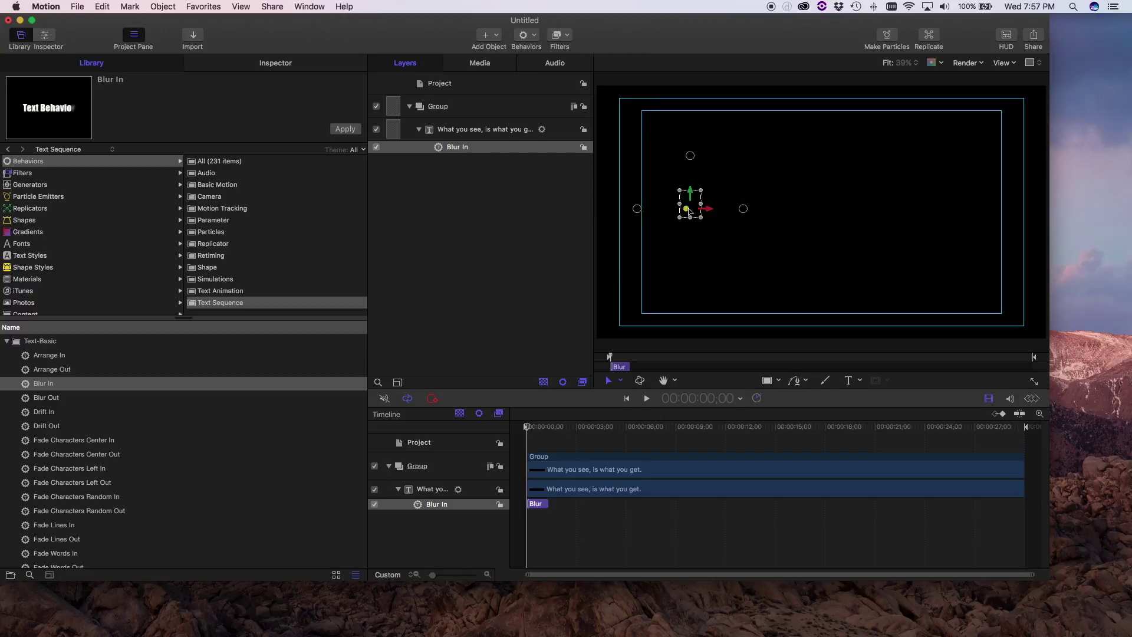
key(super+z)
key(super+shift+z)
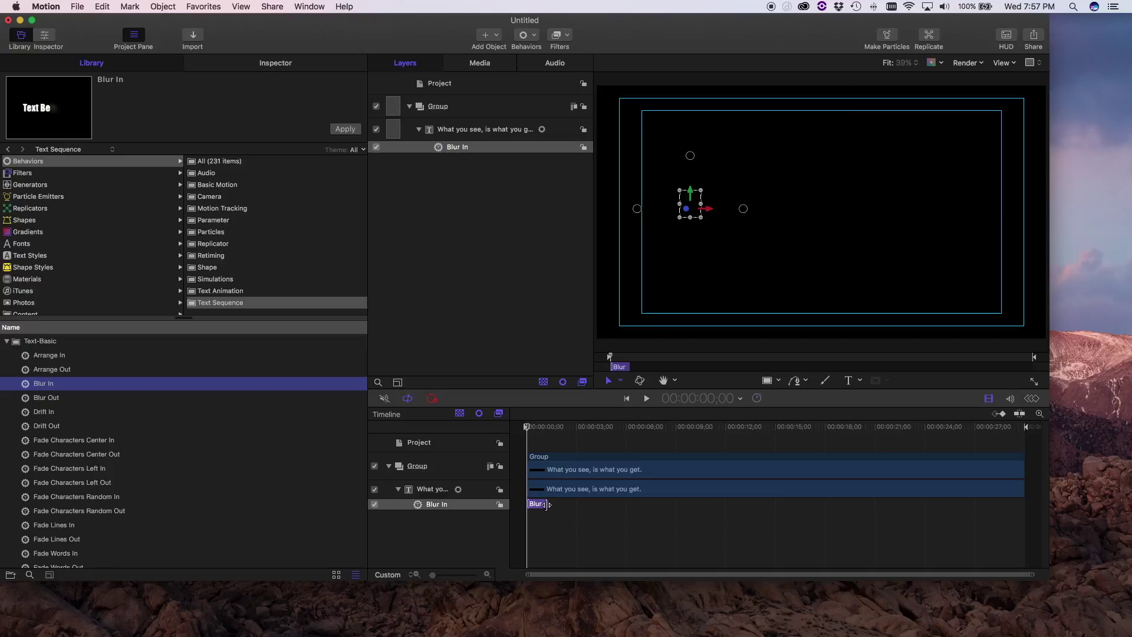
drag(545, 504, 552, 504)
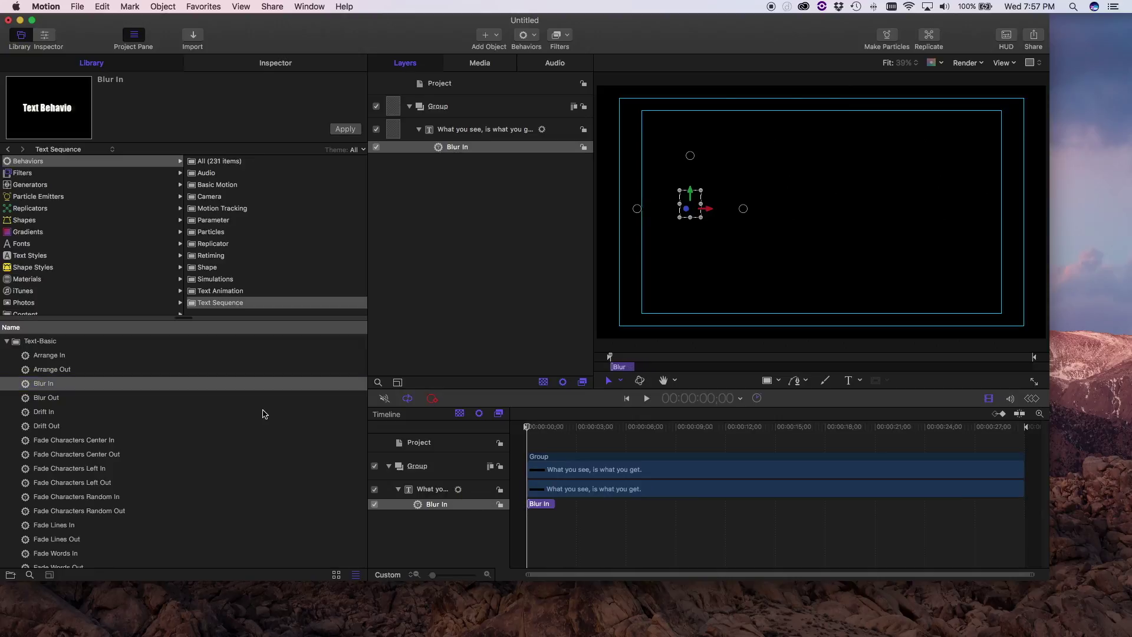
Step: Apply Blur Out to the text layer and slide its bar to the end of the timeline
click(43, 400)
drag(43, 401, 472, 131)
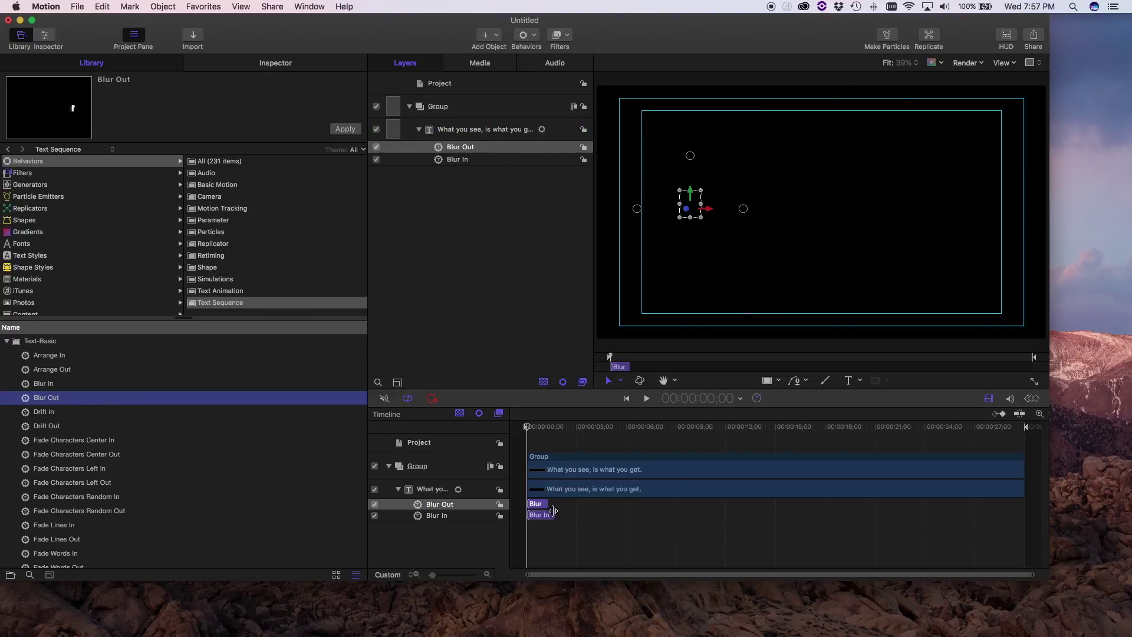
drag(553, 510, 1007, 497)
drag(1008, 430, 526, 431)
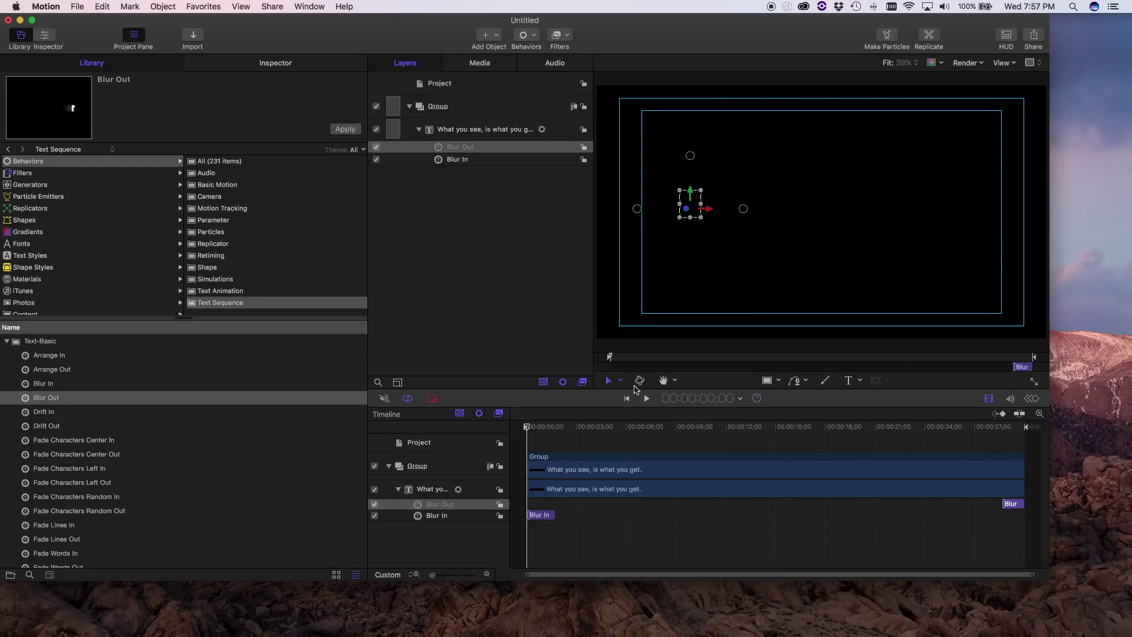
Step: Play the animation, then jump near the end to watch the phrase blur out
key(space)
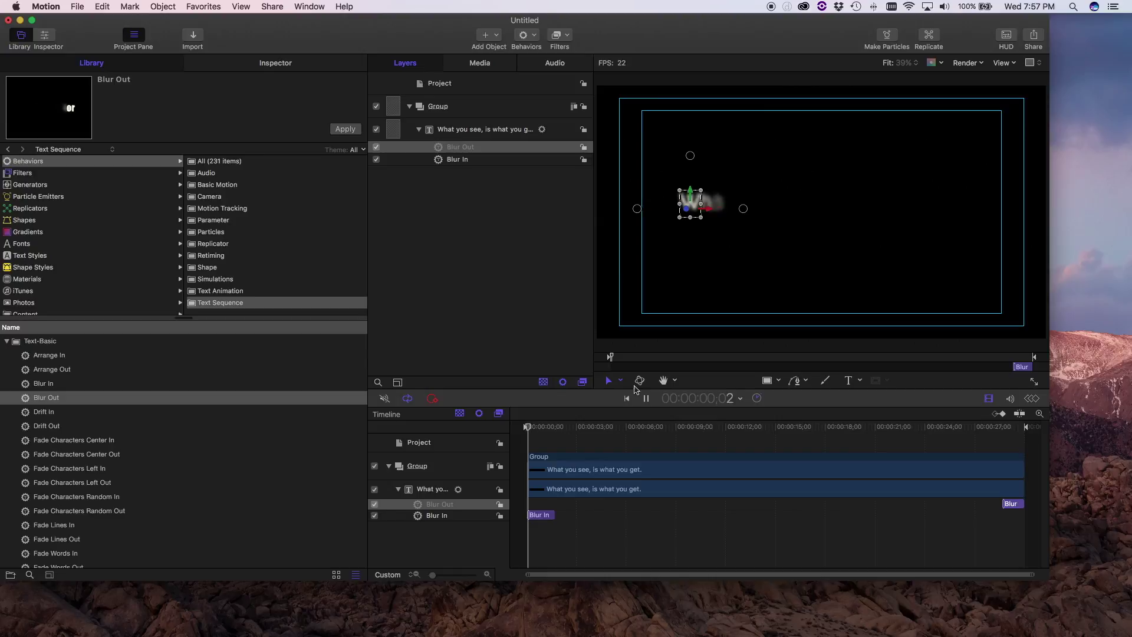
click(989, 426)
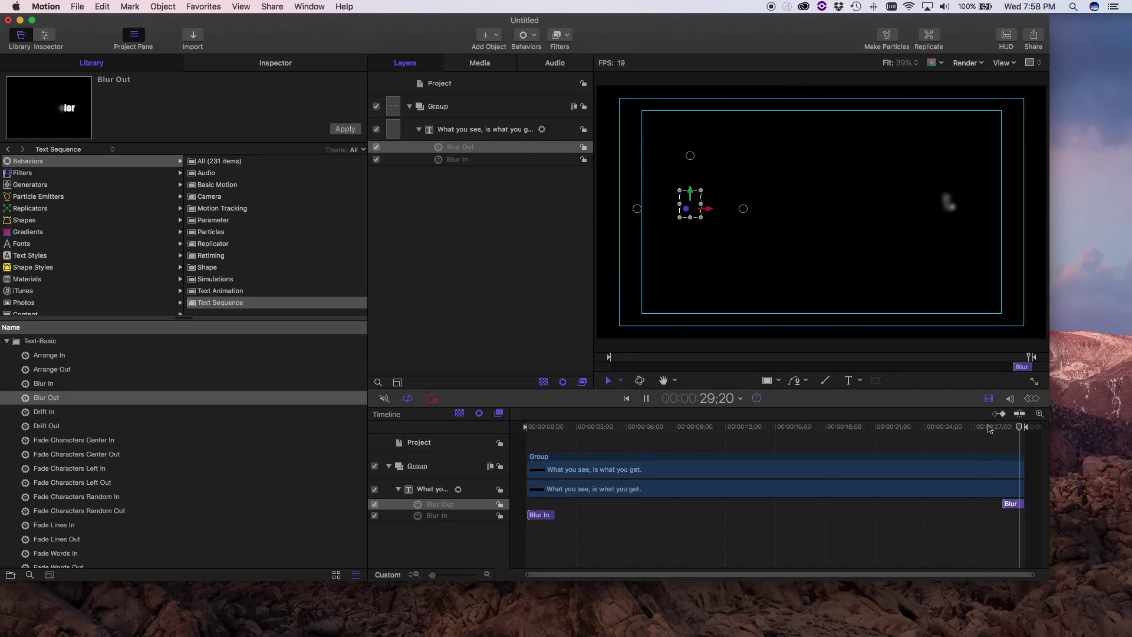